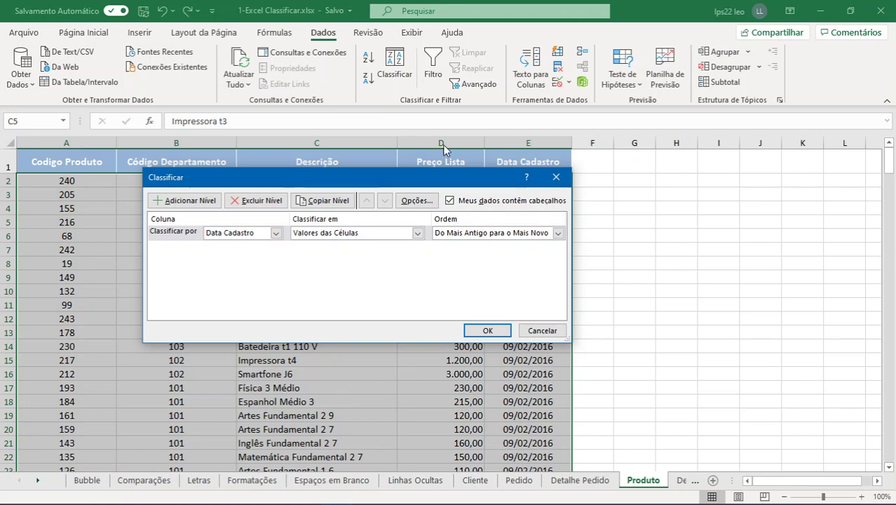
# Add two sort levels below Data Cadastro, the first on Código Departamento and the second on Descrição
pyautogui.click(186, 203)
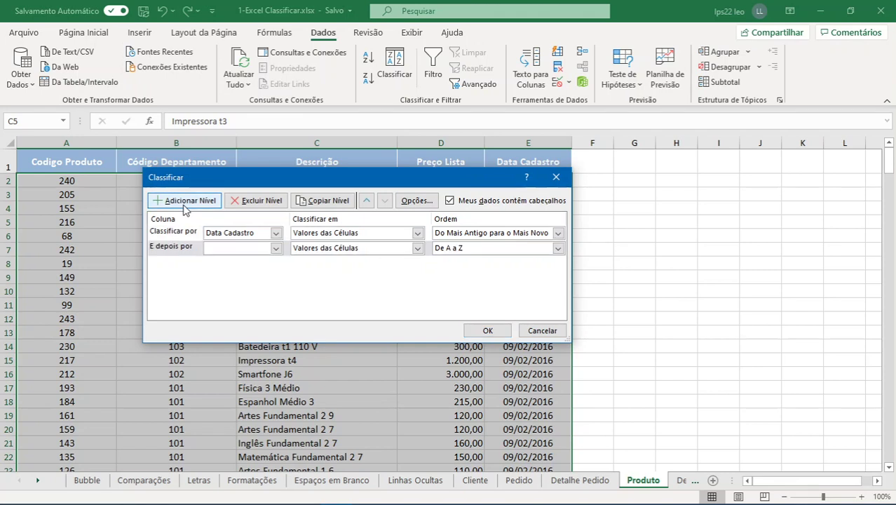
pyautogui.click(275, 248)
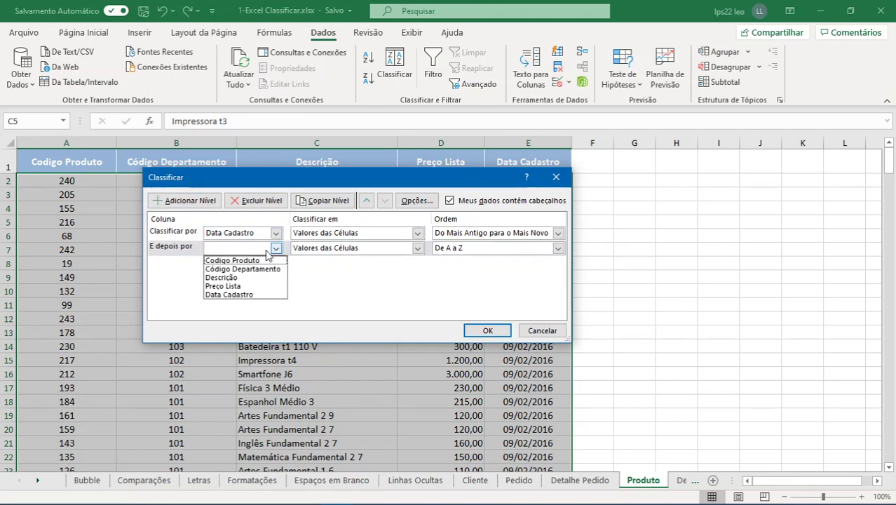
pyautogui.click(246, 270)
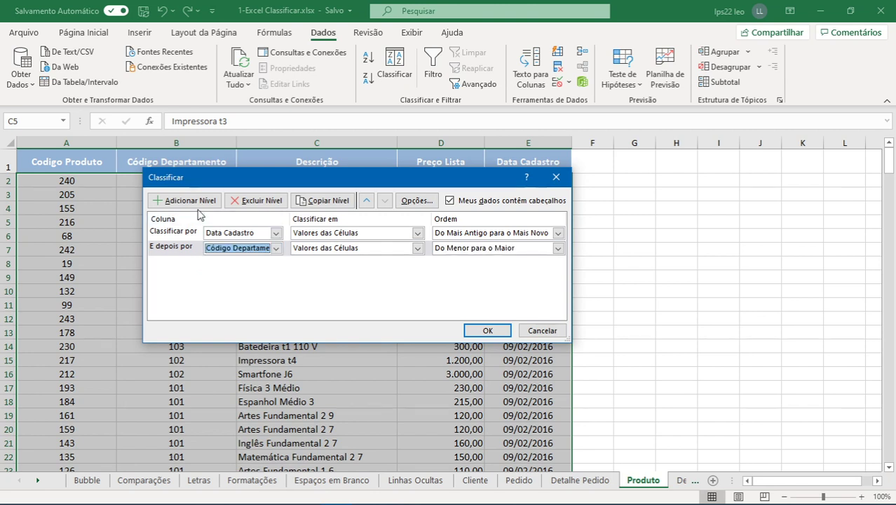
pyautogui.click(184, 200)
pyautogui.click(275, 263)
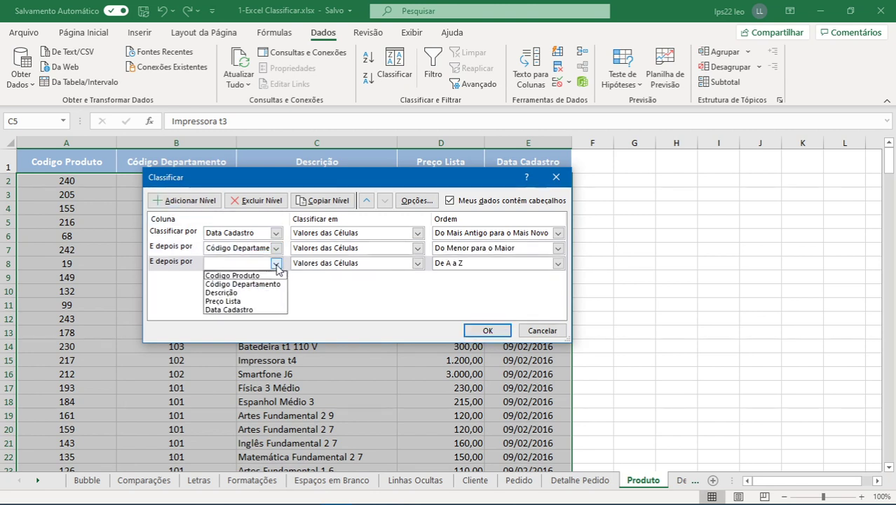
pyautogui.click(246, 293)
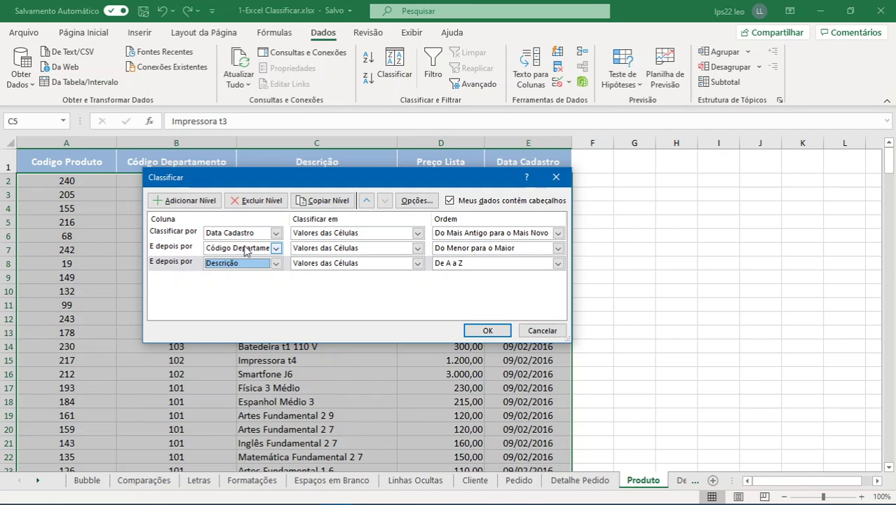
# Delete the Descrição level from the sort criteria
pyautogui.moveTo(305, 181); pyautogui.dragTo(303, 192)
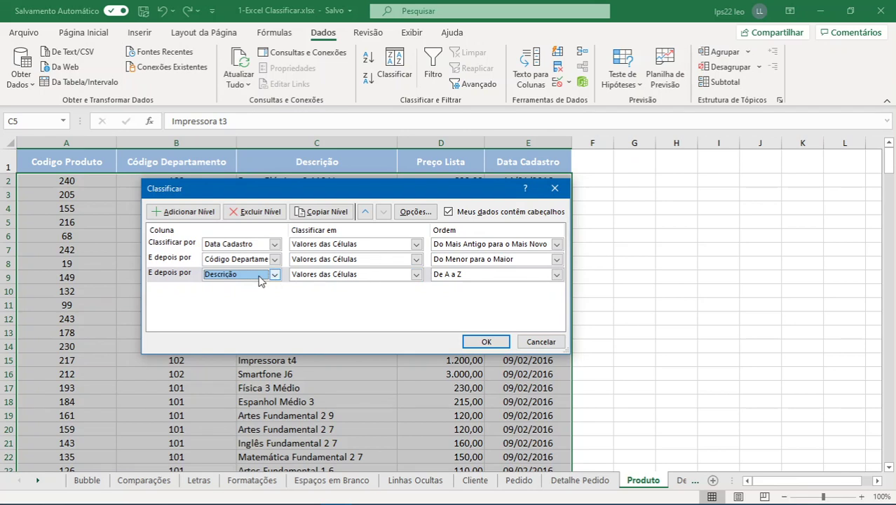
pyautogui.click(177, 277)
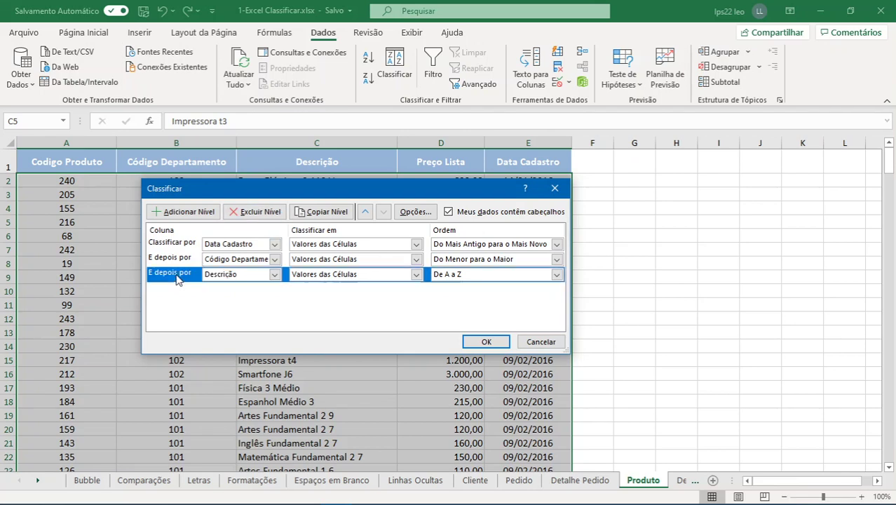
pyautogui.click(251, 217)
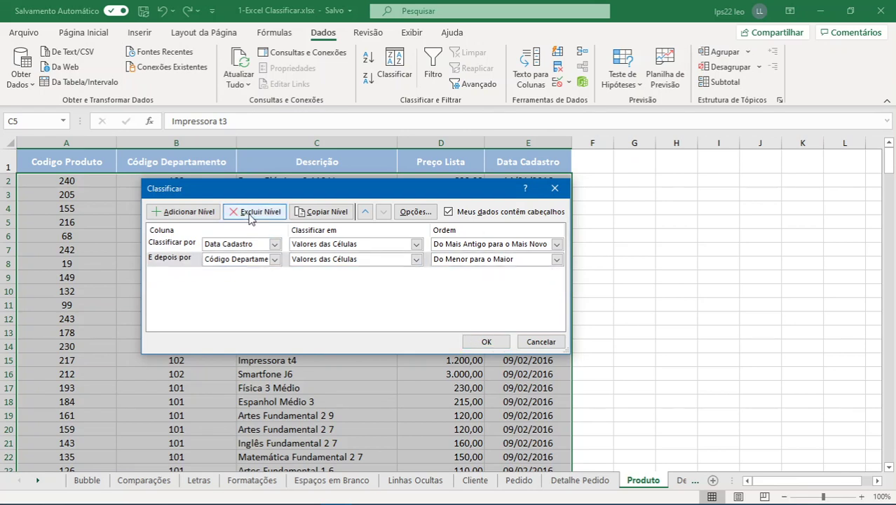
# Duplicate the Código Departamento sort level and move the Data Cadastro level down one position
pyautogui.click(170, 265)
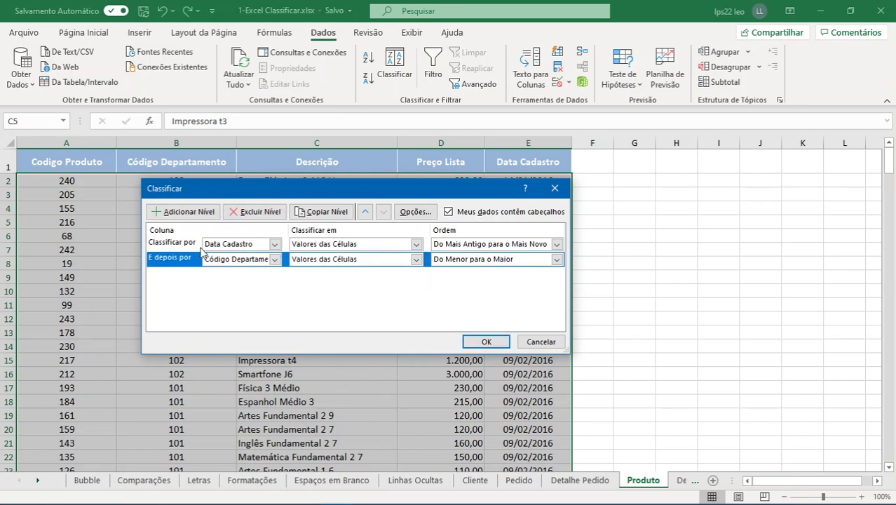
pyautogui.click(336, 212)
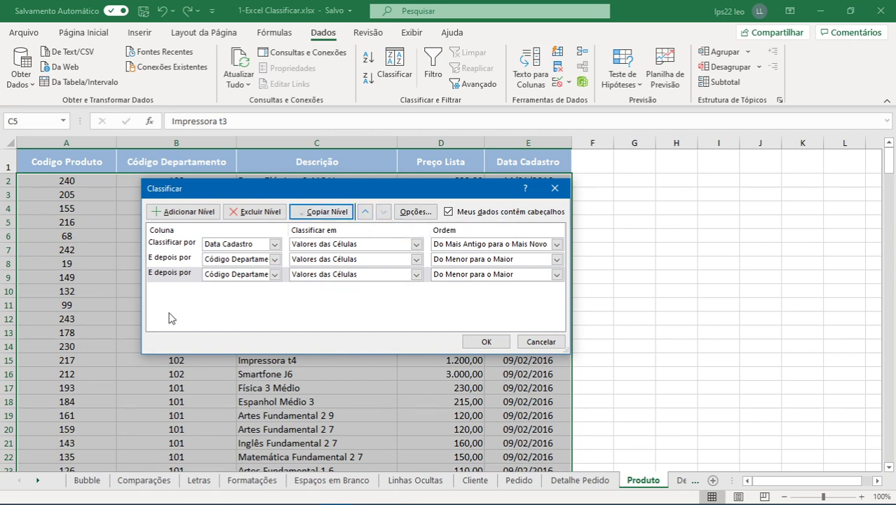
pyautogui.click(162, 277)
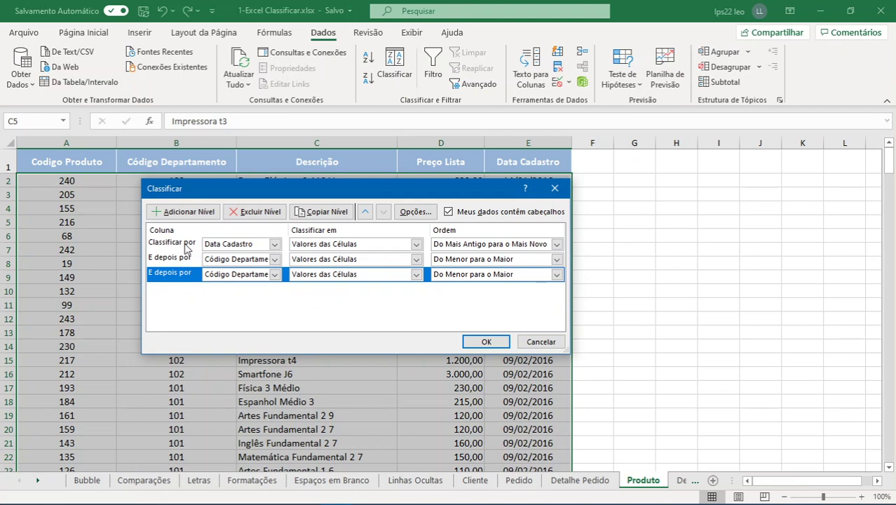
pyautogui.click(186, 247)
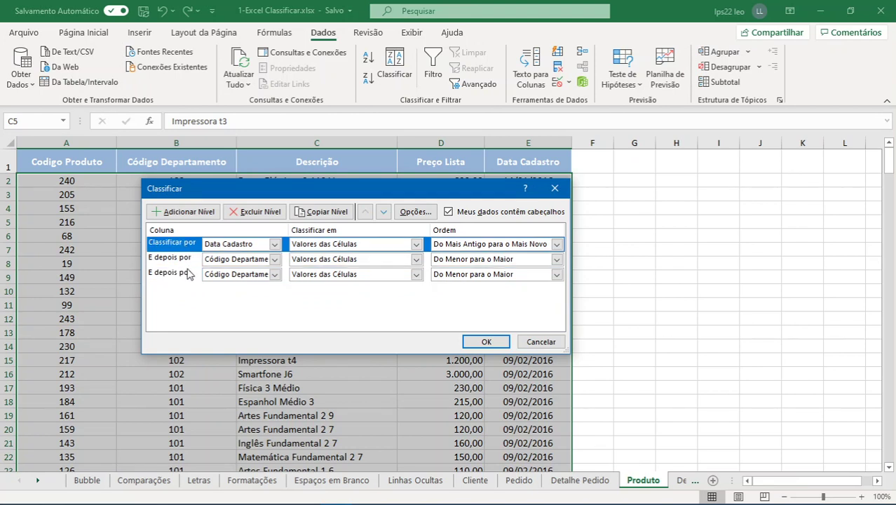
pyautogui.click(383, 213)
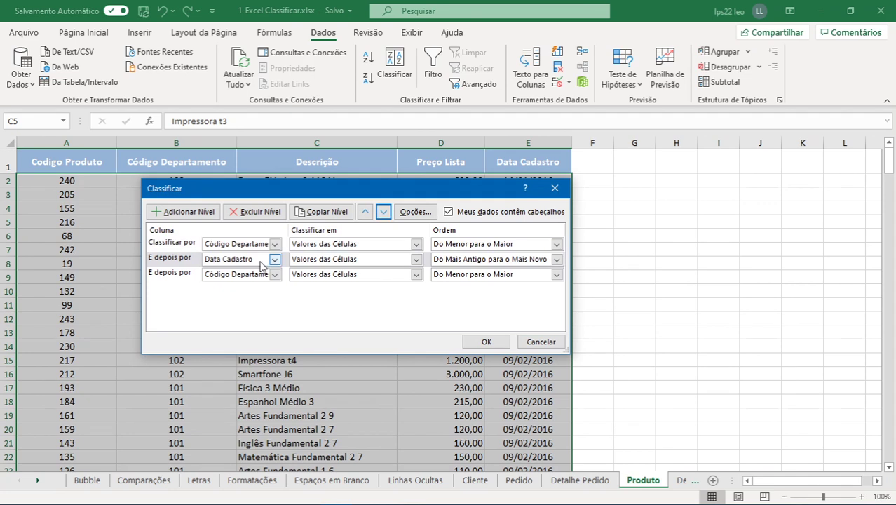
# Review the sort options for case sensitivity and orientation, keeping the orientation at De cima para baixo
pyautogui.click(414, 211)
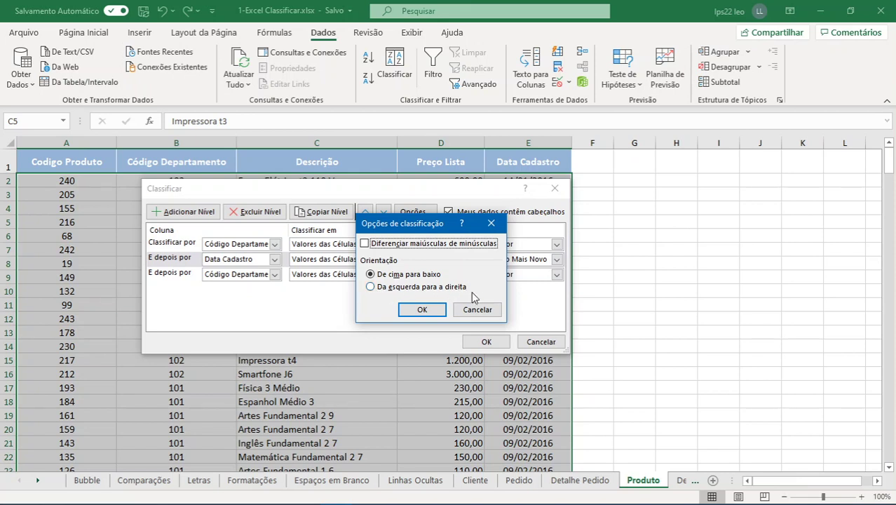
pyautogui.click(422, 311)
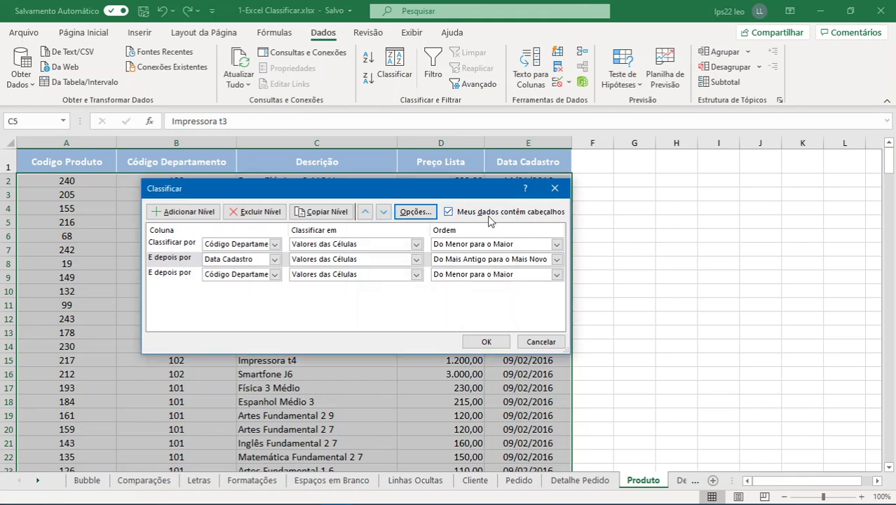
pyautogui.moveTo(463, 196); pyautogui.dragTo(457, 225)
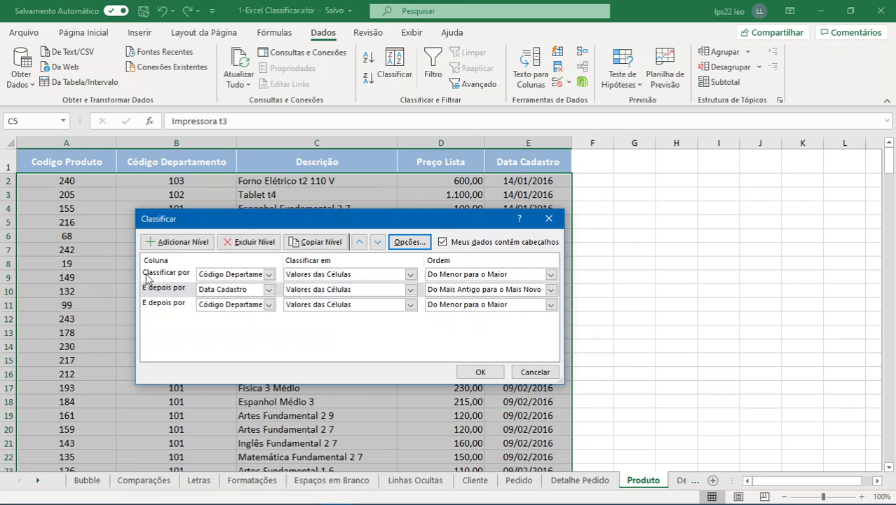
# Set the first sort level to the Codigo Produto column, sorted on Valores das Células
pyautogui.click(270, 276)
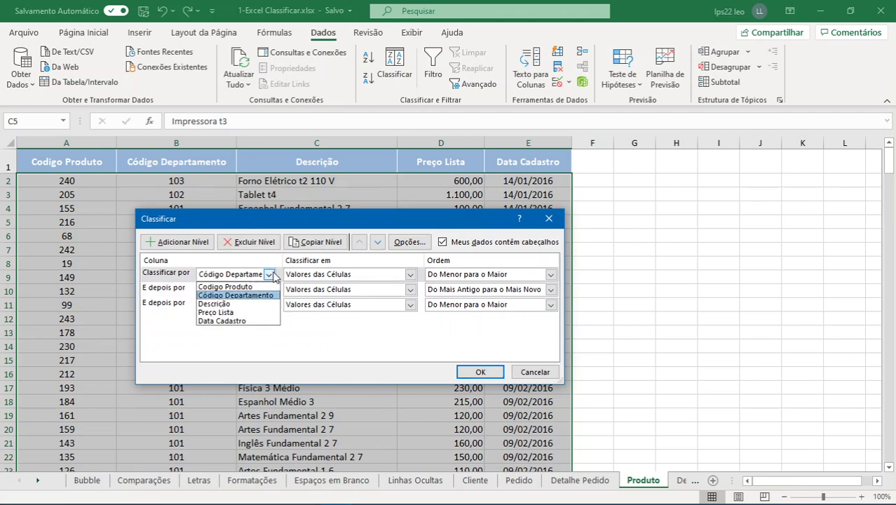
pyautogui.click(232, 287)
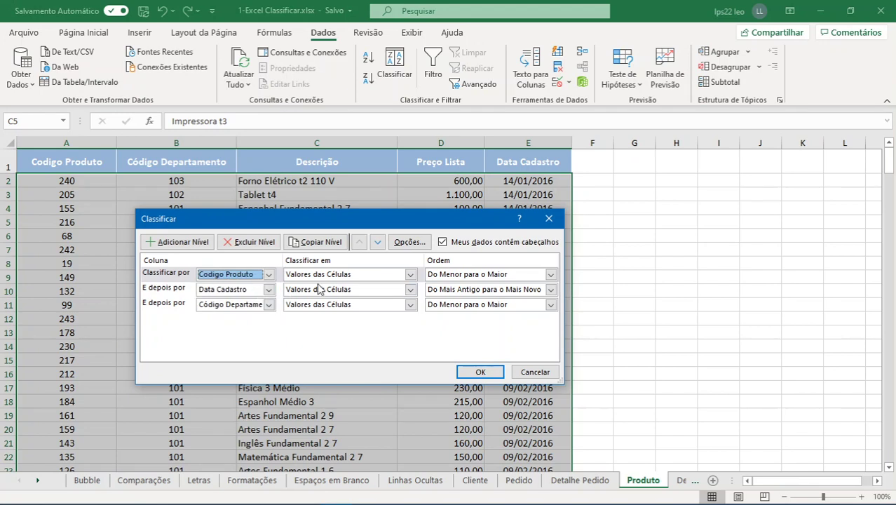
pyautogui.click(412, 277)
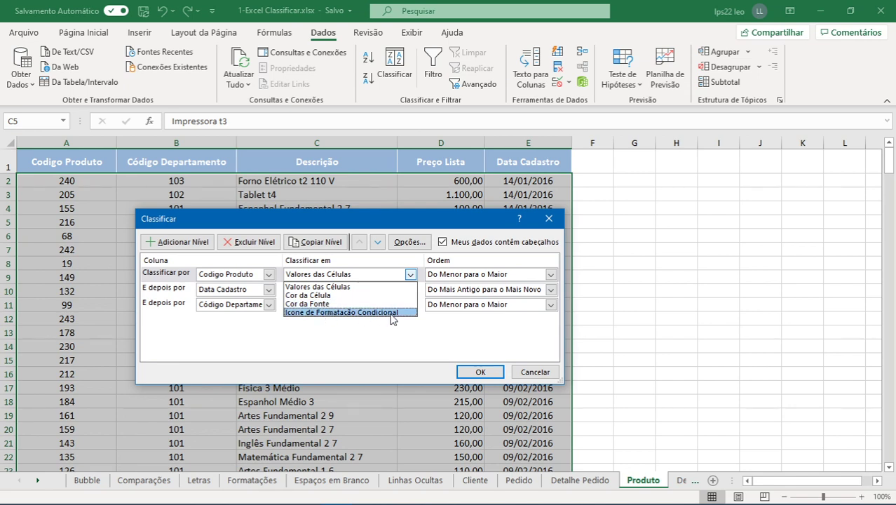
pyautogui.click(342, 288)
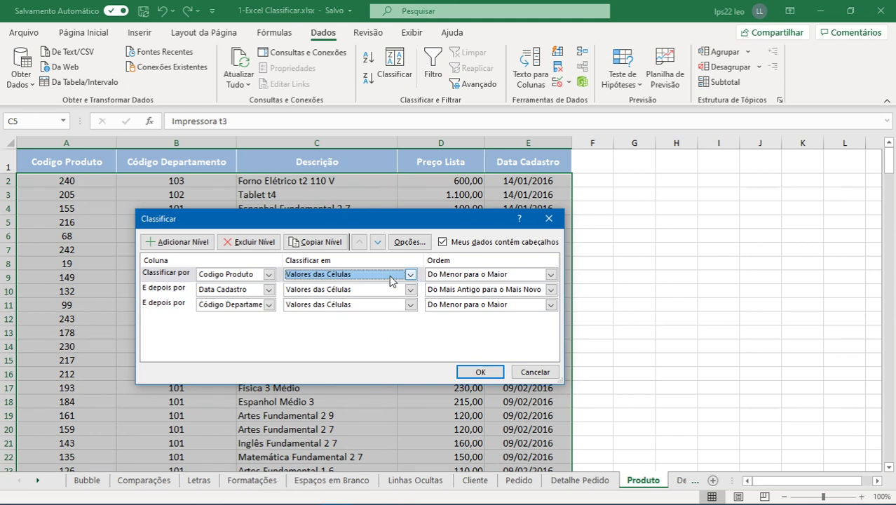
# Set the Codigo Produto level's order to Do Maior para o Menor and check the available custom lists without choosing one
pyautogui.click(503, 275)
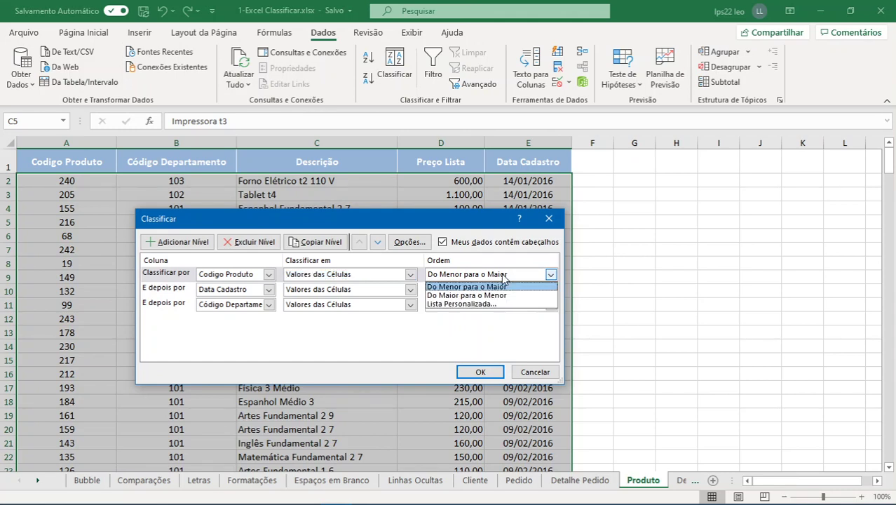
pyautogui.click(461, 296)
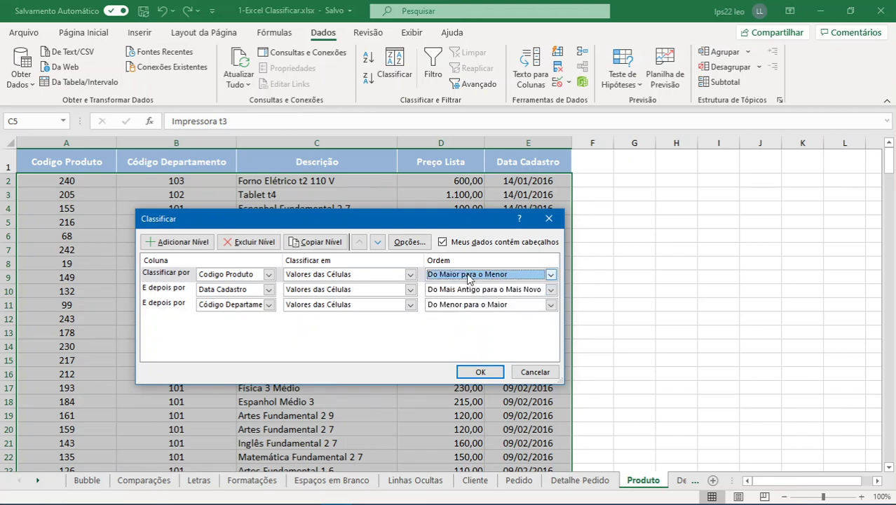
pyautogui.click(469, 278)
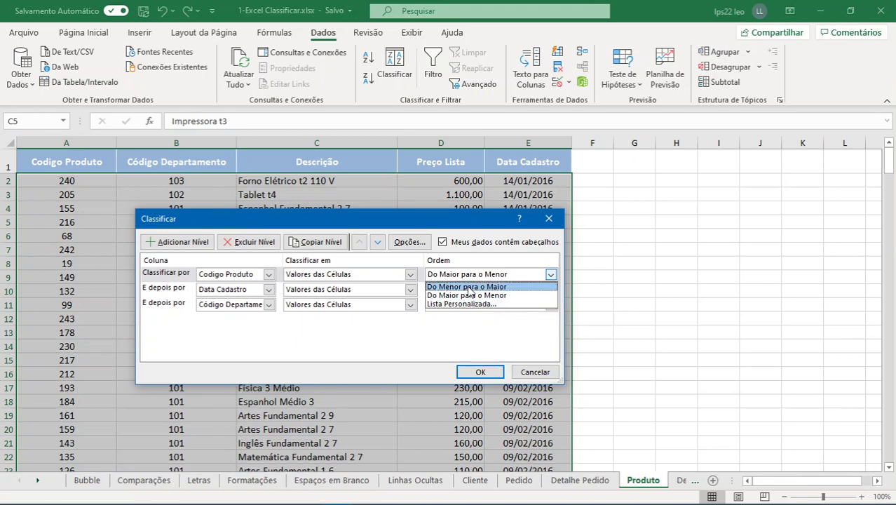
pyautogui.click(466, 306)
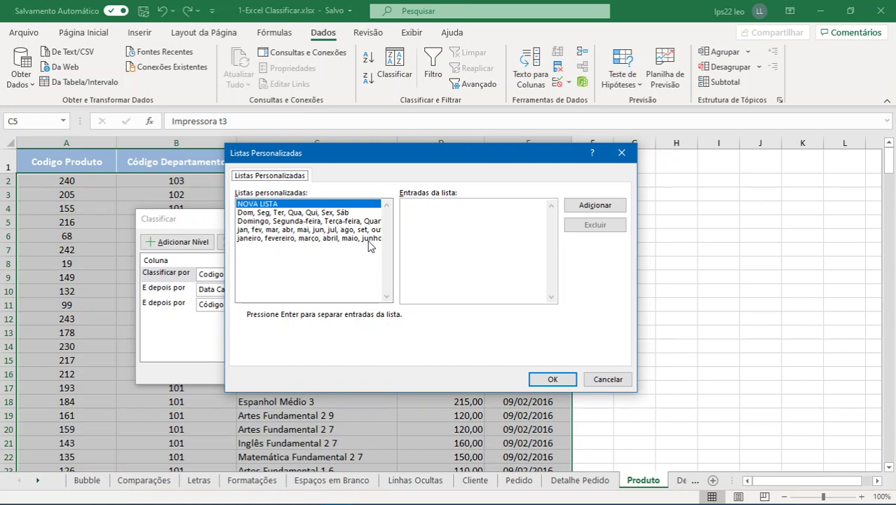
pyautogui.click(625, 383)
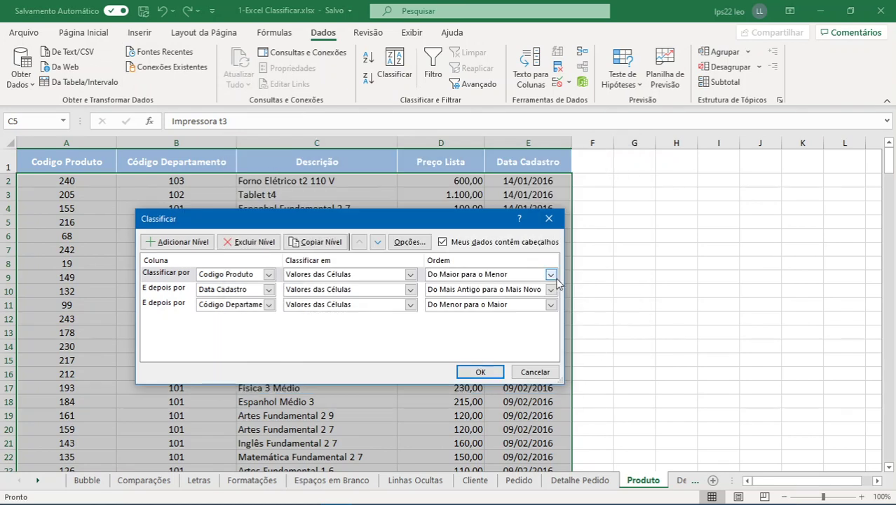
# Set the Codigo Produto level's order to Do Menor para o Maior and apply the sort to the product table
pyautogui.click(551, 275)
pyautogui.click(498, 287)
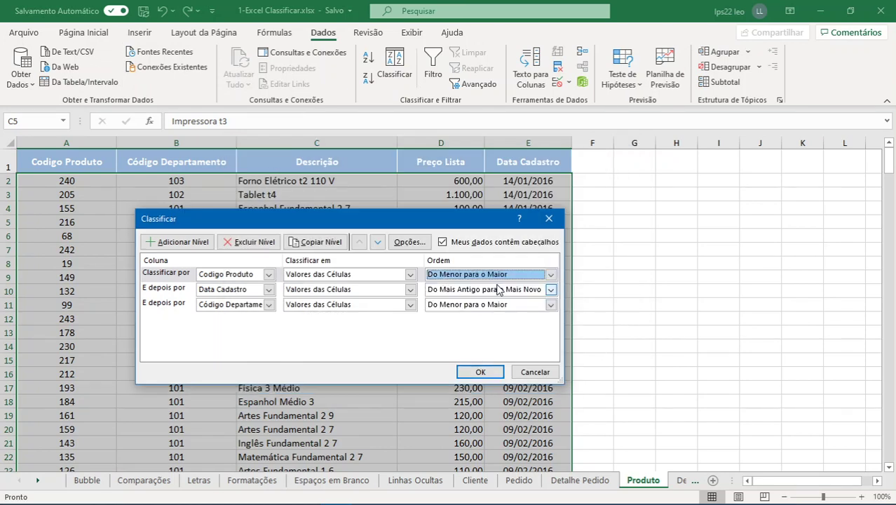
pyautogui.click(480, 373)
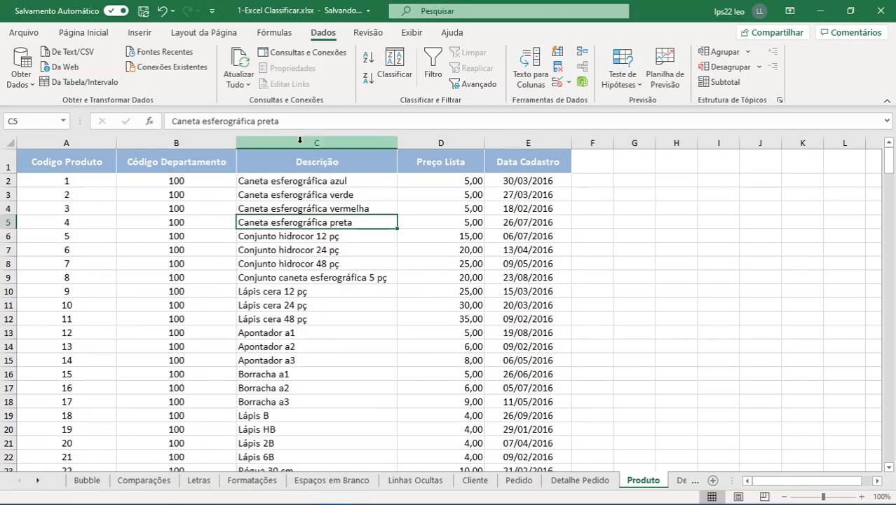
# Undo the sort of the product table and select the cell C8
pyautogui.click(164, 12)
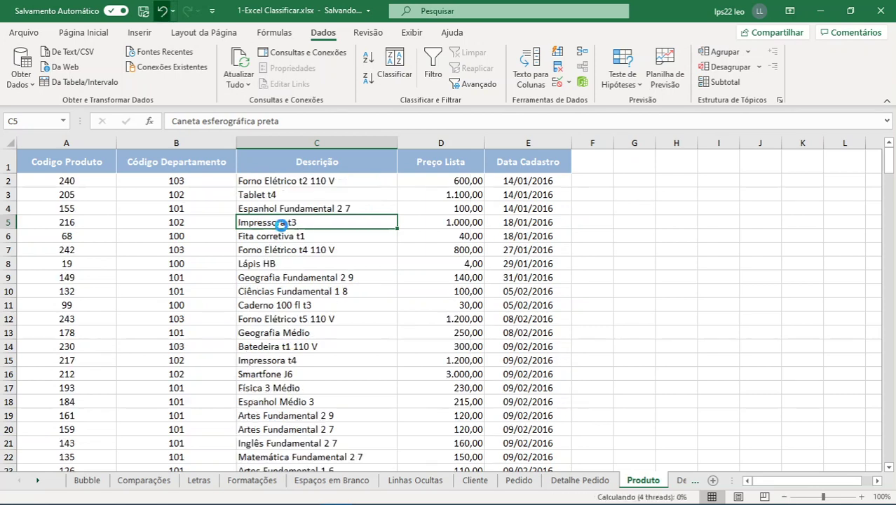
pyautogui.click(276, 268)
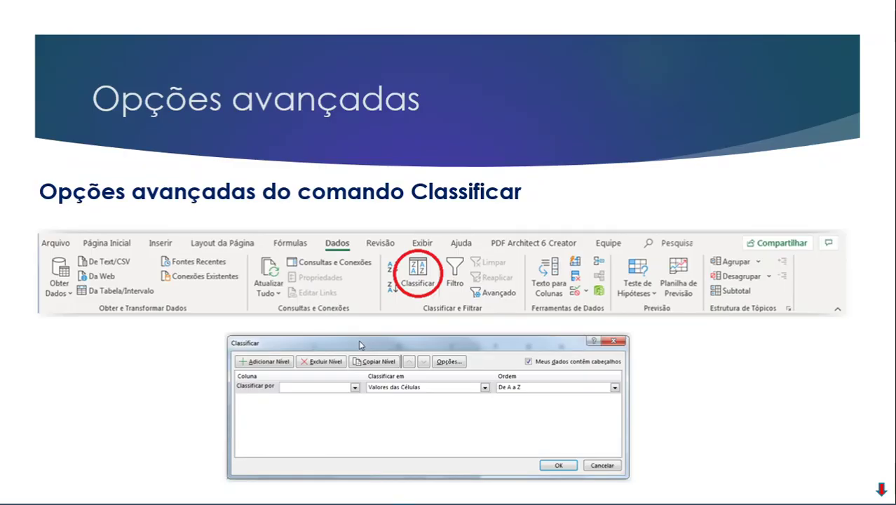
pyautogui.click(359, 344)
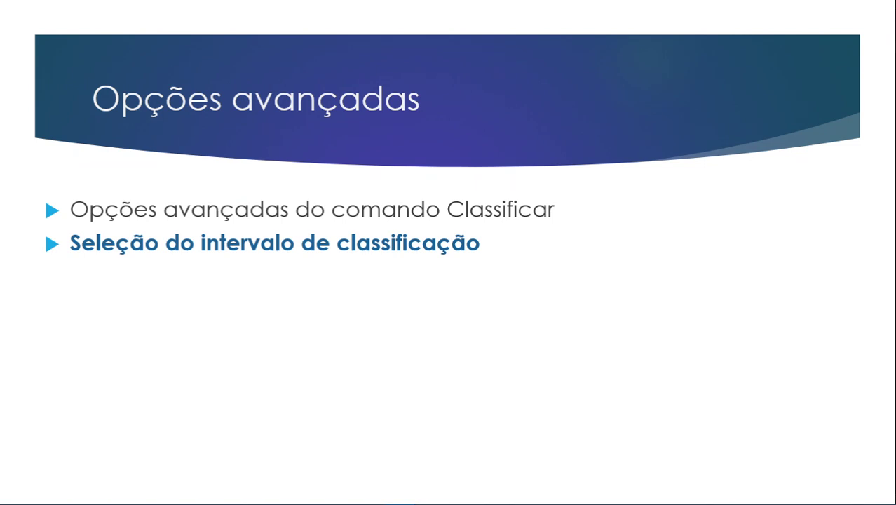
pyautogui.click(401, 273)
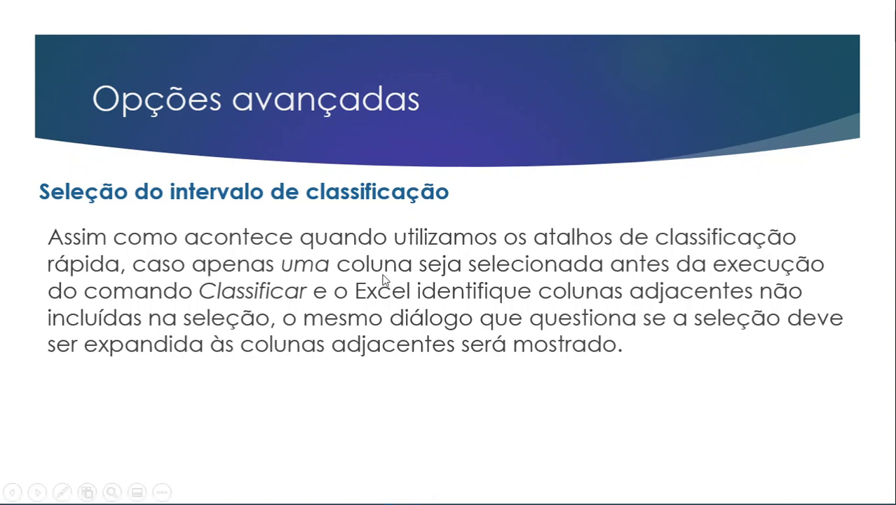
# Switch back to Excel and try the Classificar command with only the Código Departamento column selected
pyautogui.hotkey('alt', 'Tab')
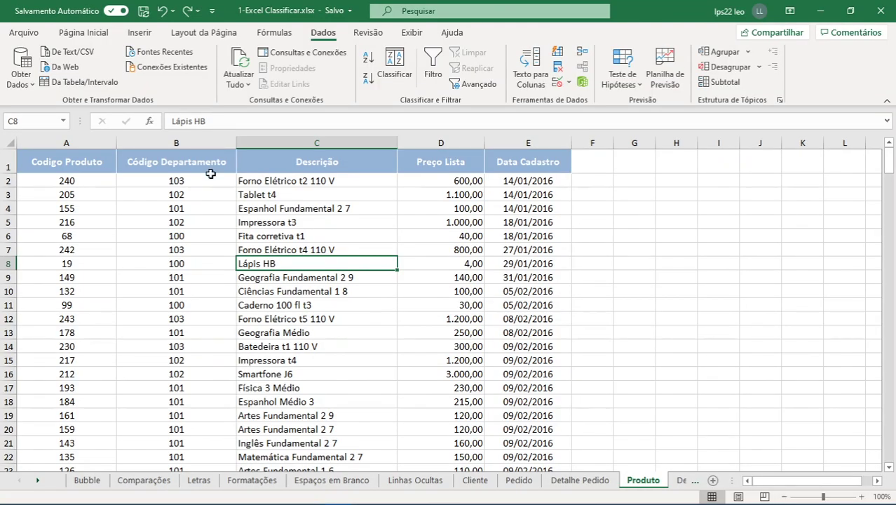
pyautogui.click(175, 146)
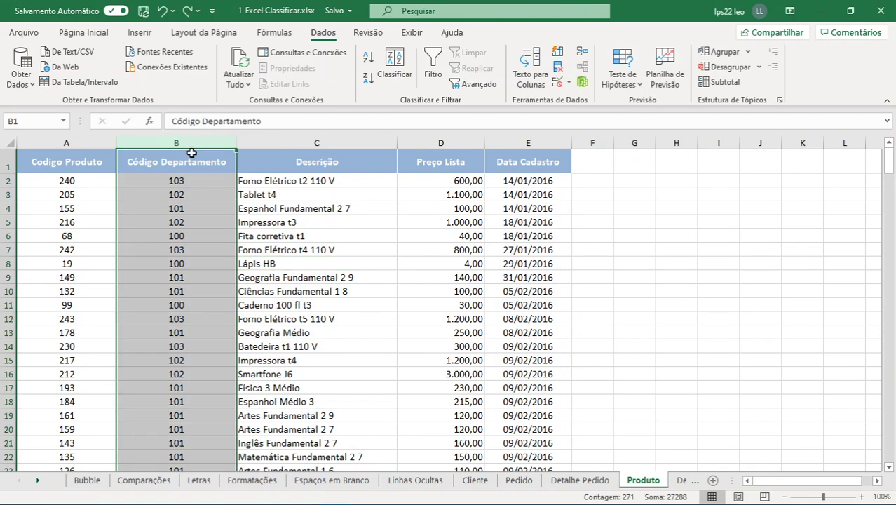
pyautogui.click(397, 60)
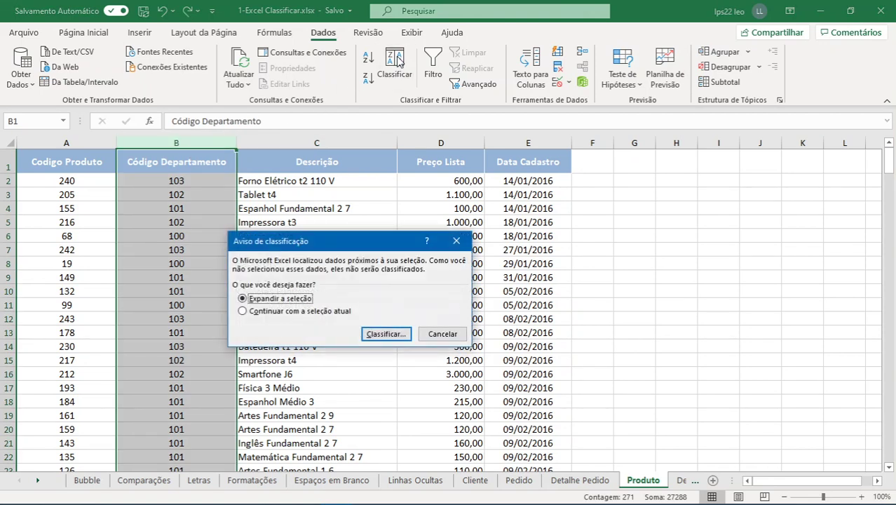
pyautogui.moveTo(332, 243); pyautogui.dragTo(320, 232)
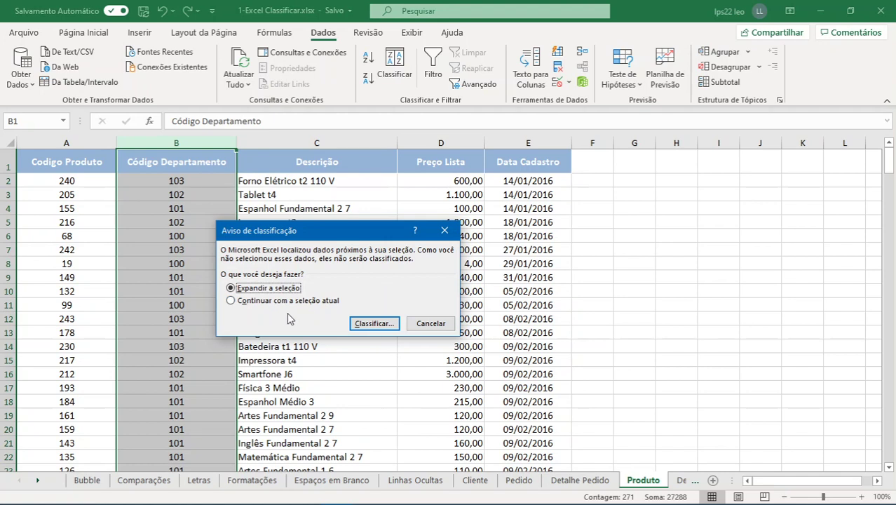
pyautogui.click(429, 328)
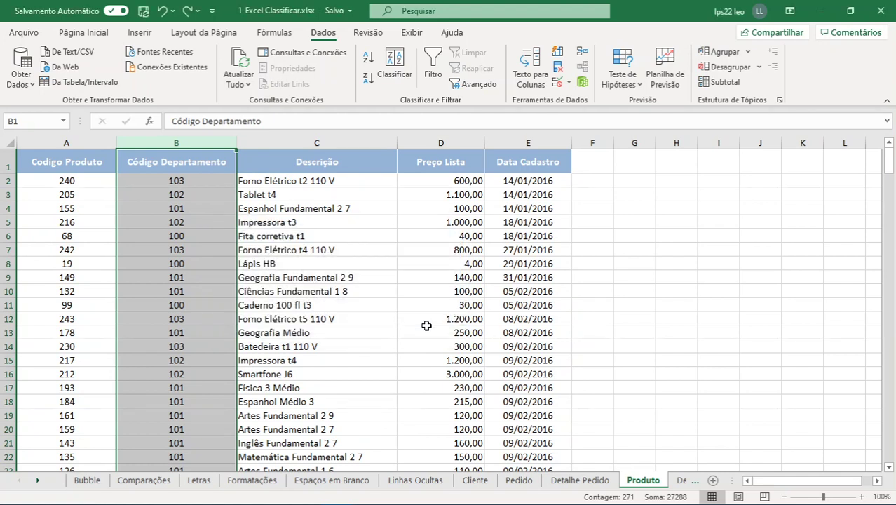
# Clear the current selection and select the entire Código Departamento column again
pyautogui.click(327, 253)
pyautogui.click(174, 141)
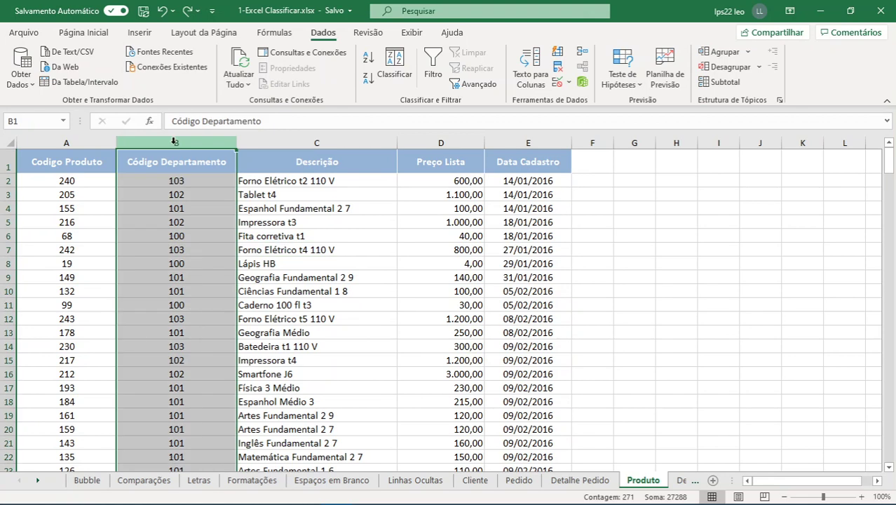